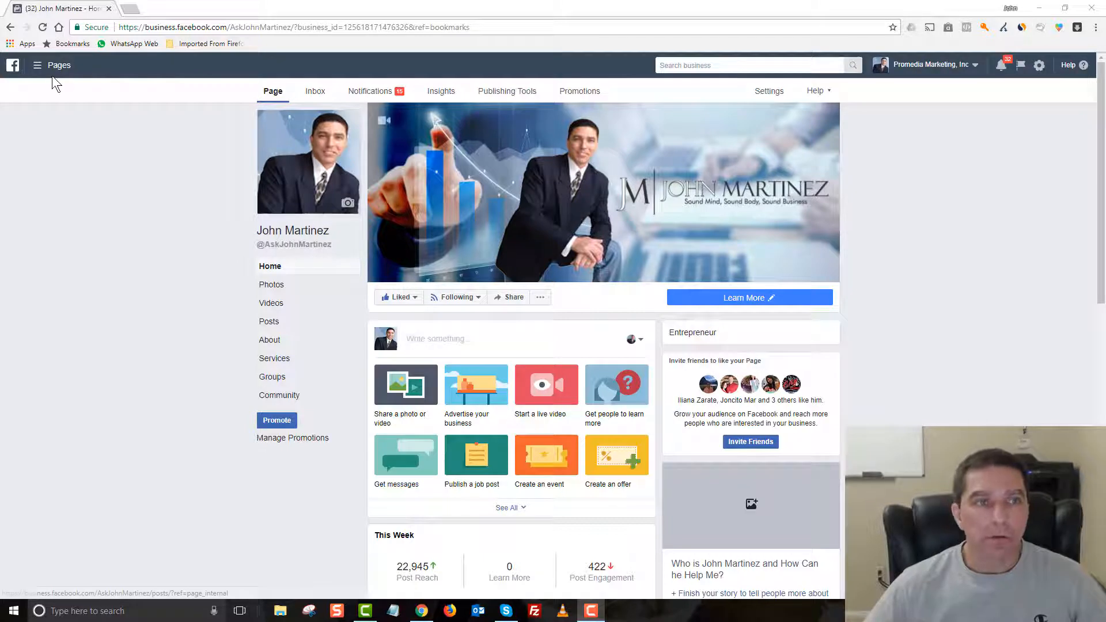
Step: Open Ads Manager and switch to the Proven Marketing Online ad account
{"action": "left_click", "coordinate": [37, 66]}
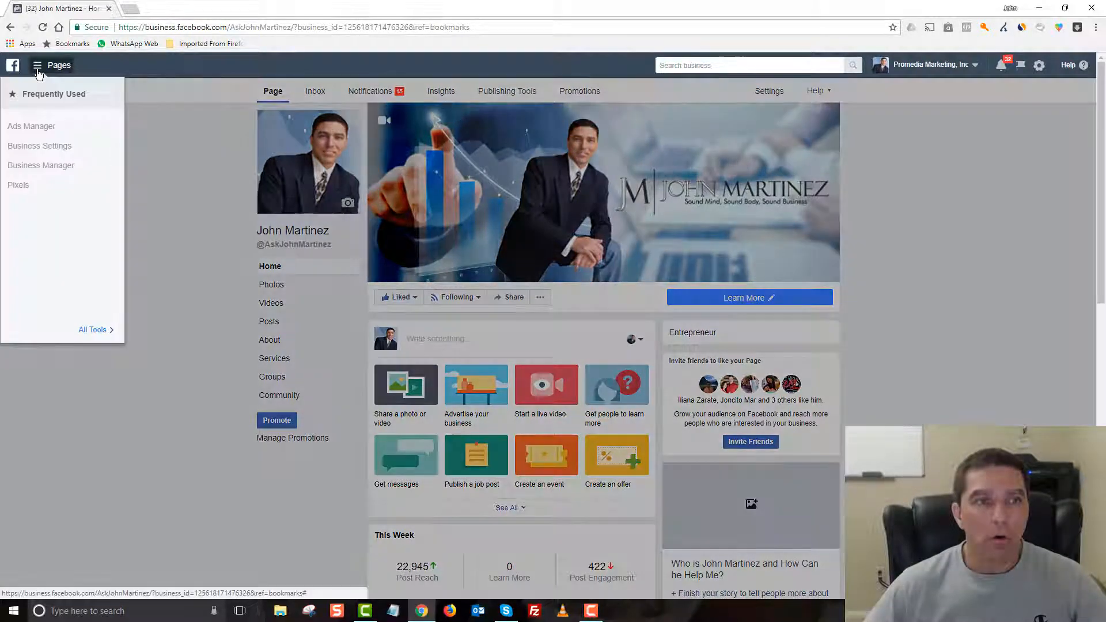
{"action": "left_click", "coordinate": [18, 127]}
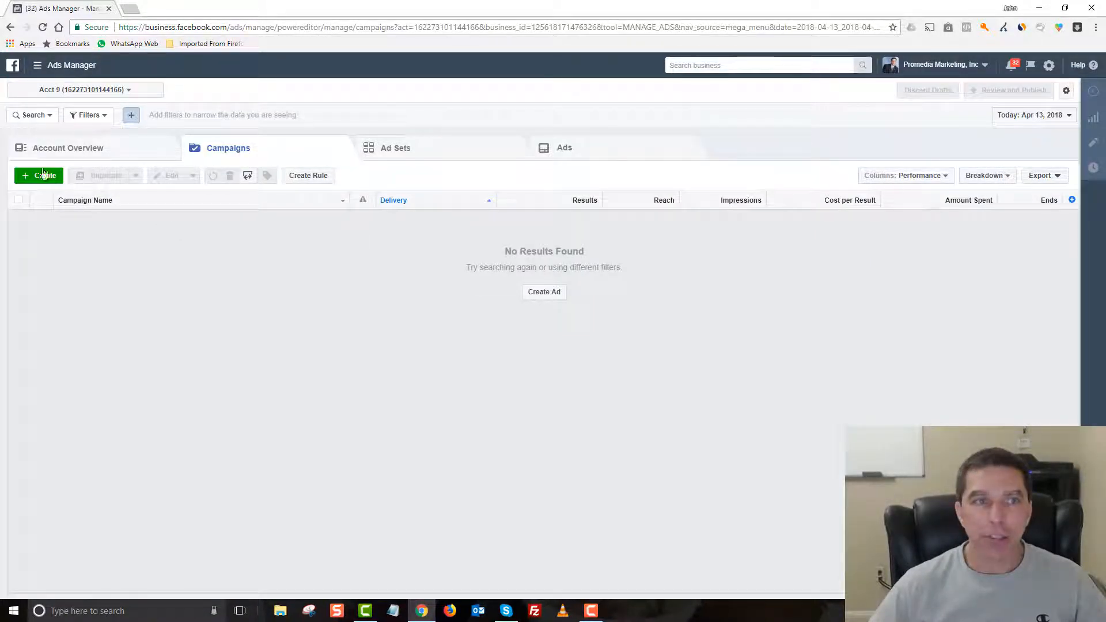
{"action": "left_click", "coordinate": [53, 96]}
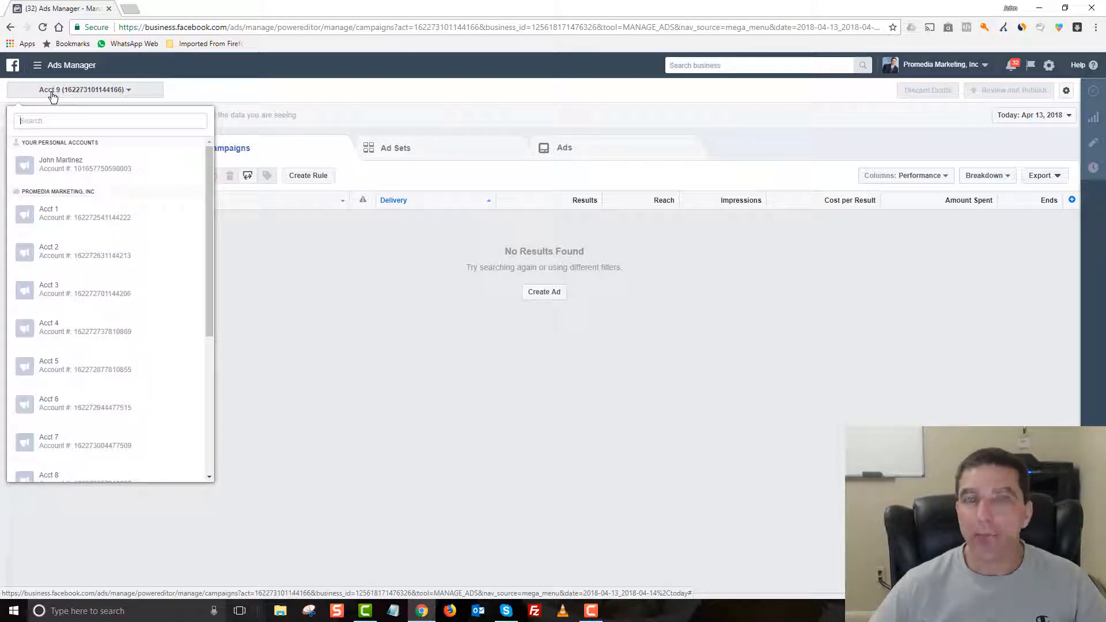
{"action": "left_click_drag", "start_coordinate": [210, 185], "coordinate": [217, 343]}
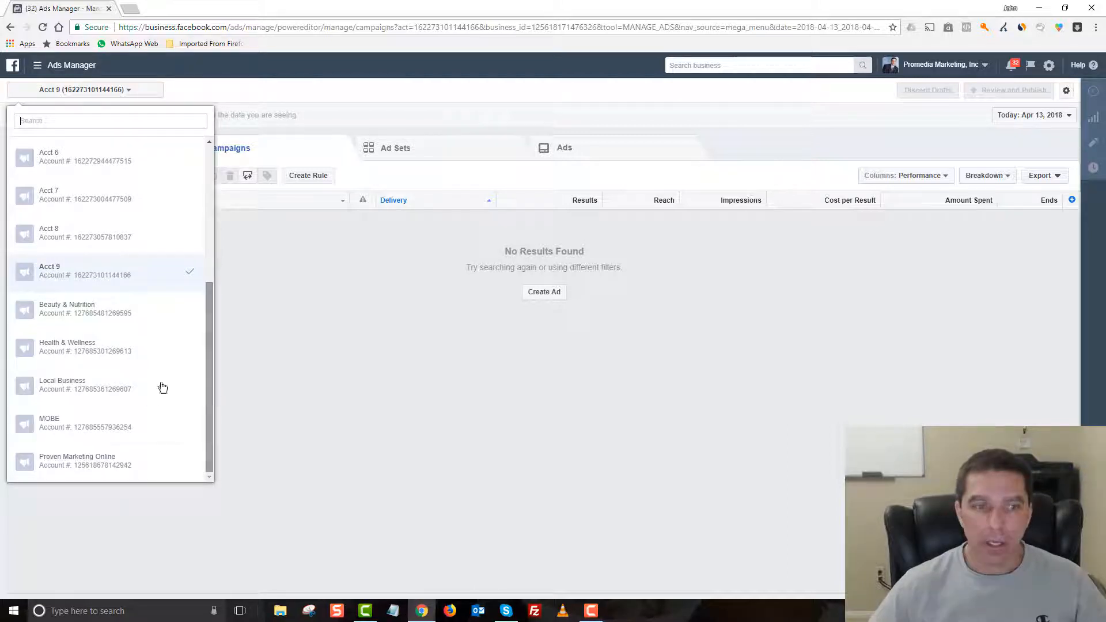
{"action": "left_click", "coordinate": [66, 468]}
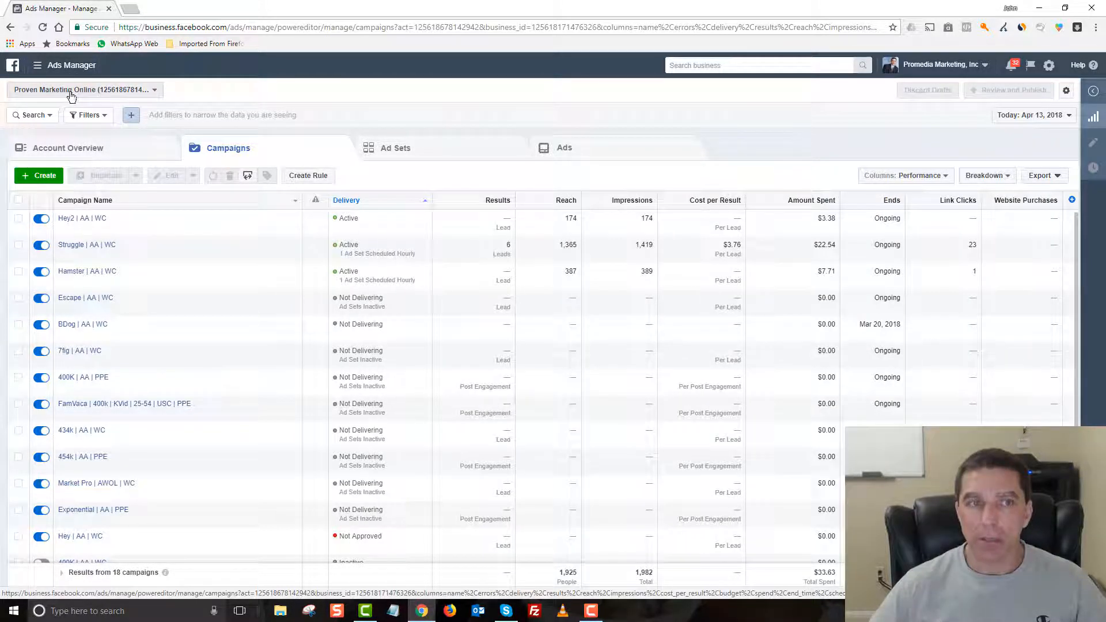
Step: Open the Audiences asset library for the ad account
{"action": "left_click", "coordinate": [37, 66]}
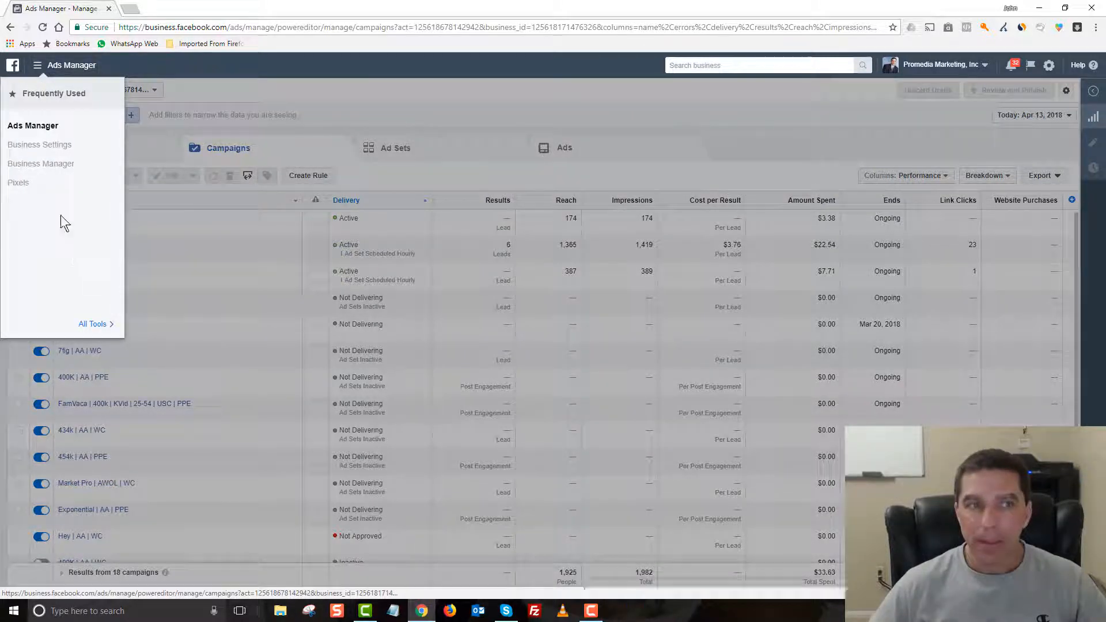
{"action": "left_click", "coordinate": [93, 326]}
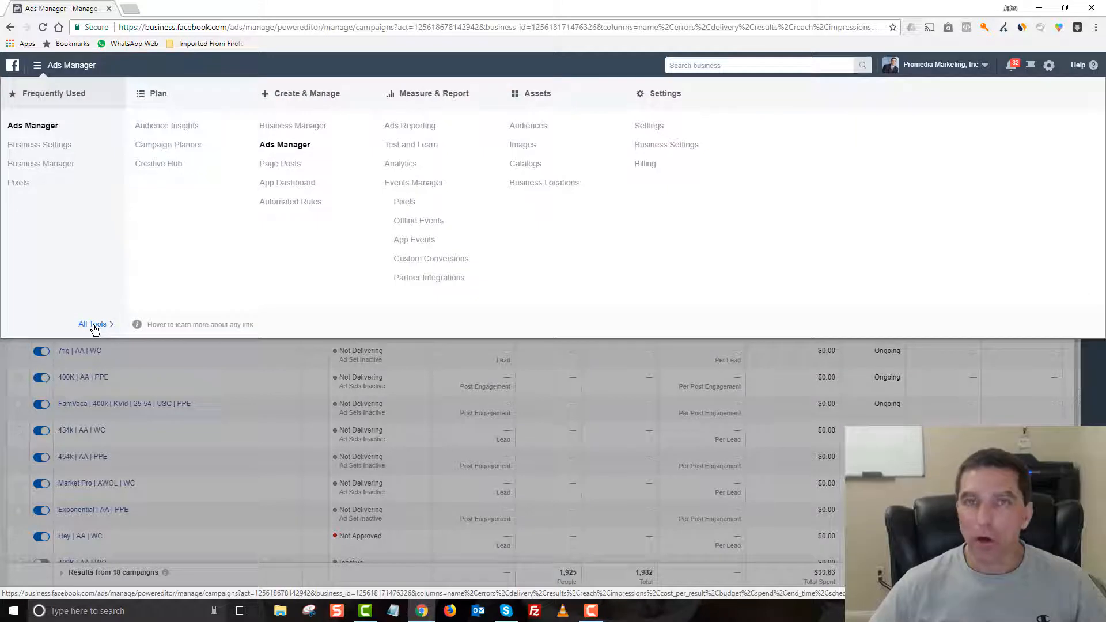
{"action": "left_click", "coordinate": [530, 133]}
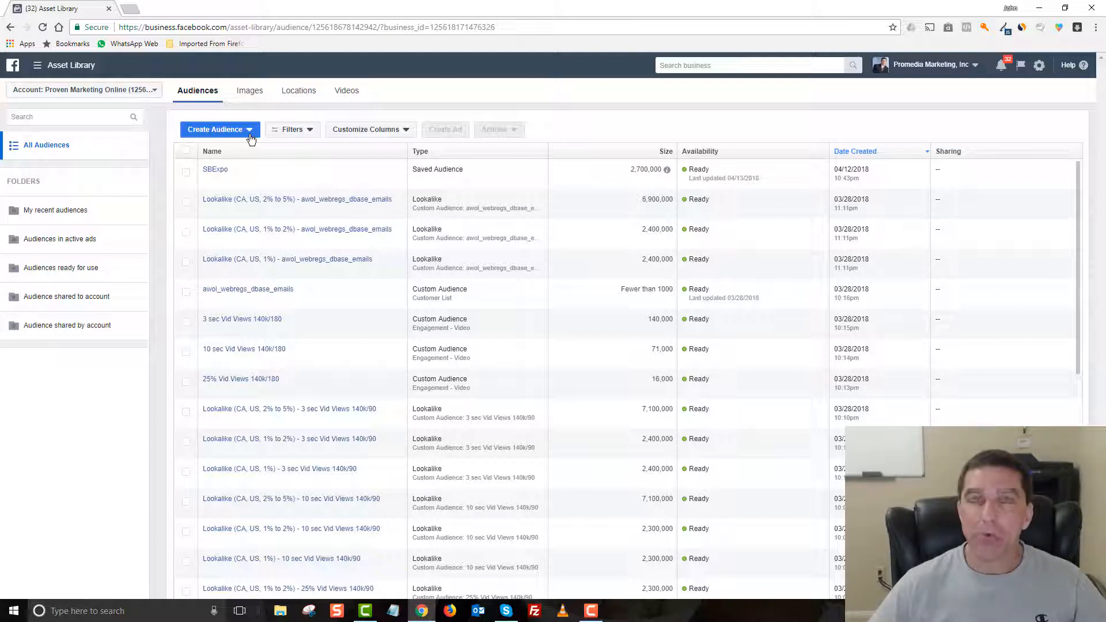
Step: Start a custom audience based on a customer file, adding customers from your own file or pasted data
{"action": "left_click", "coordinate": [211, 135]}
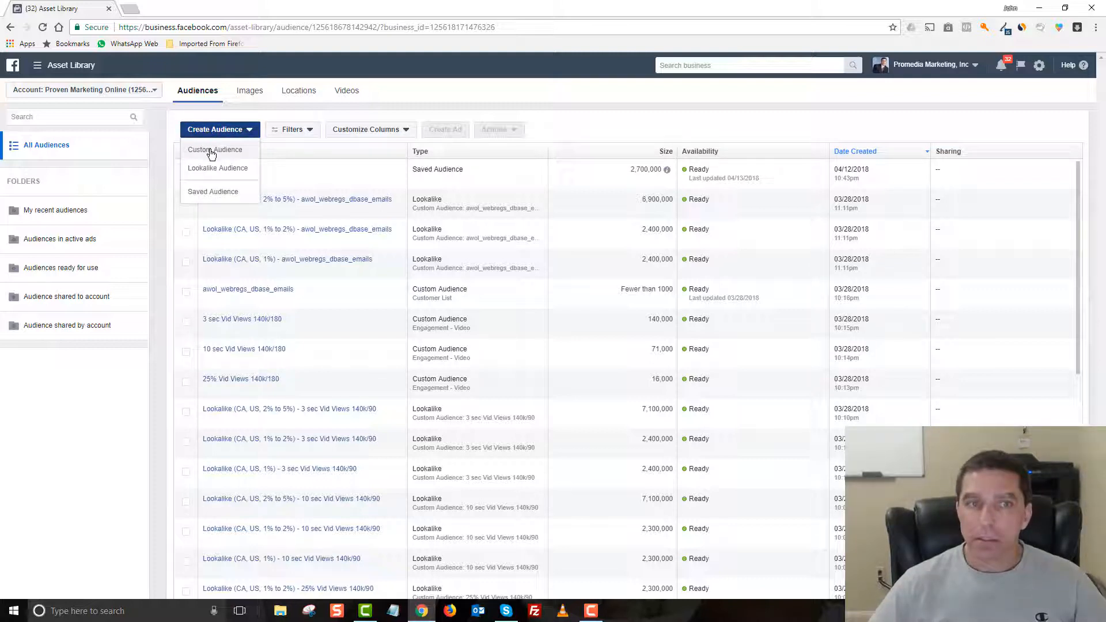
{"action": "left_click", "coordinate": [212, 151]}
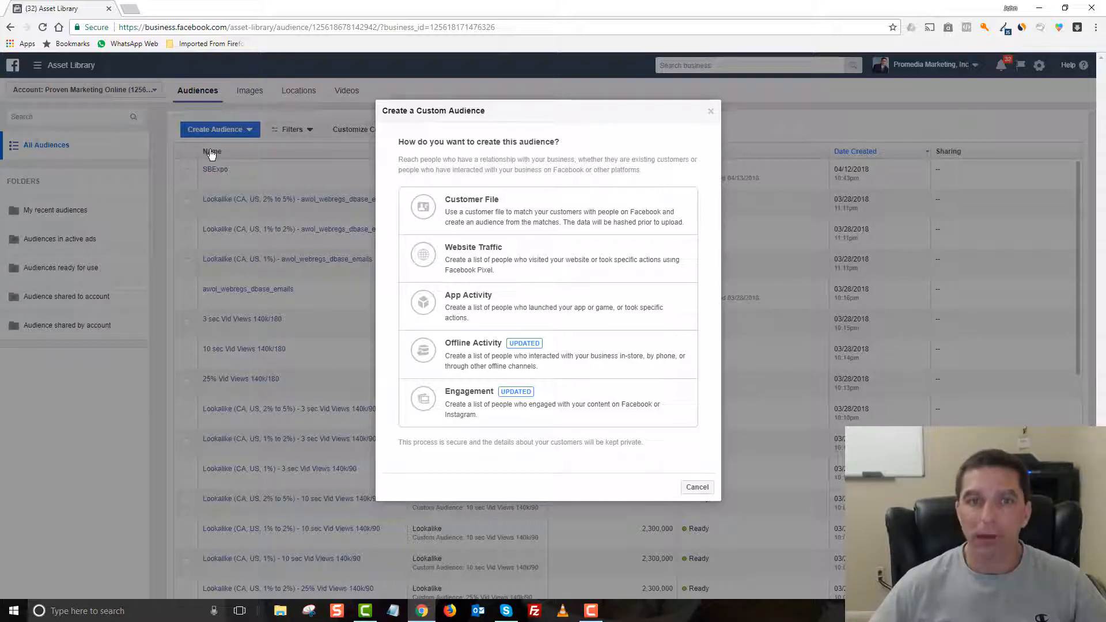
{"action": "left_click", "coordinate": [478, 202]}
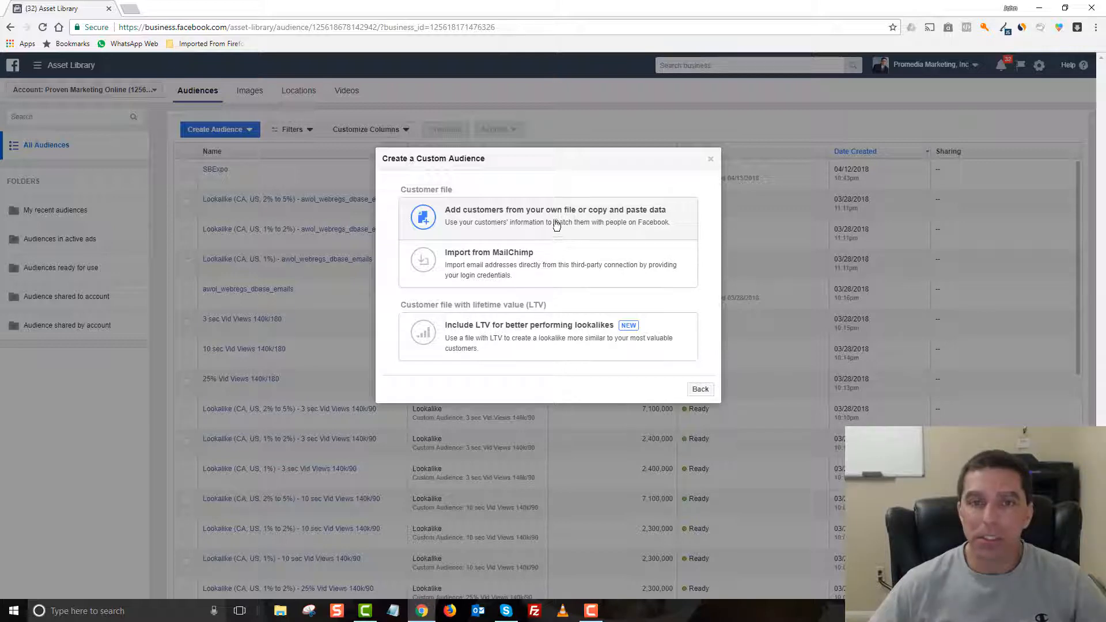
{"action": "left_click", "coordinate": [518, 214]}
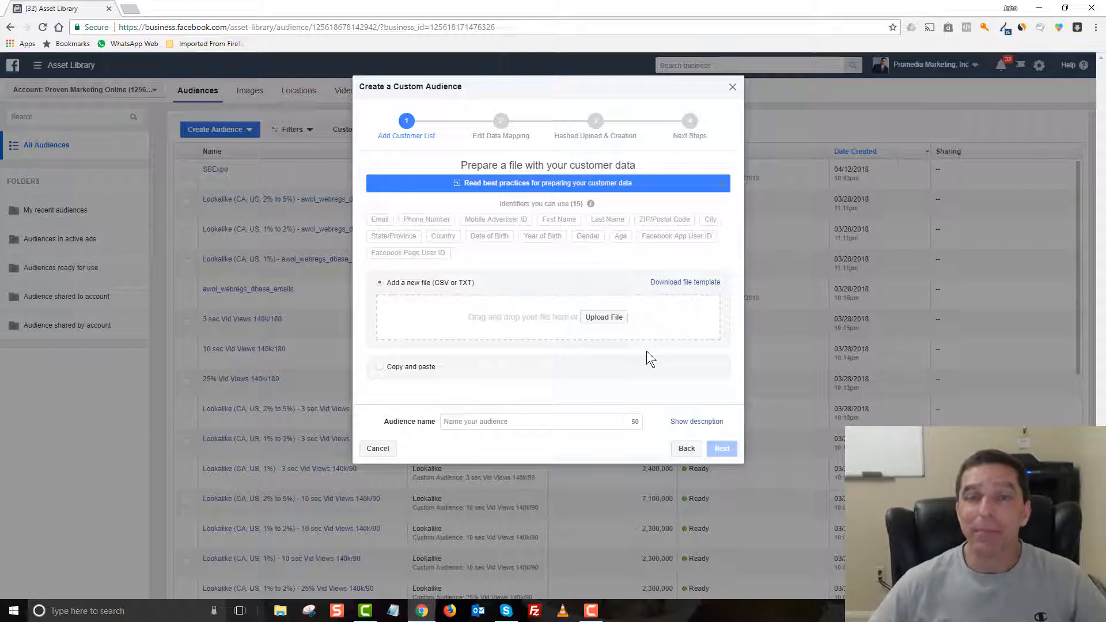
Step: Upload the customer file 20180413_awol_web_attendees_dbase and continue to the data mapping
{"action": "left_click", "coordinate": [597, 321]}
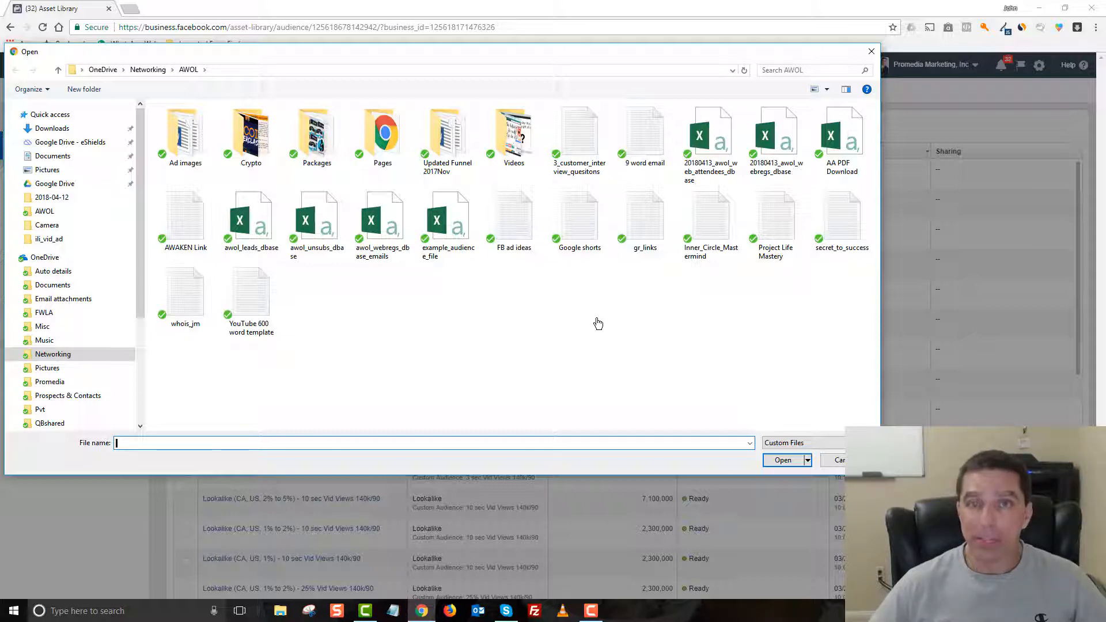
{"action": "left_click", "coordinate": [714, 174]}
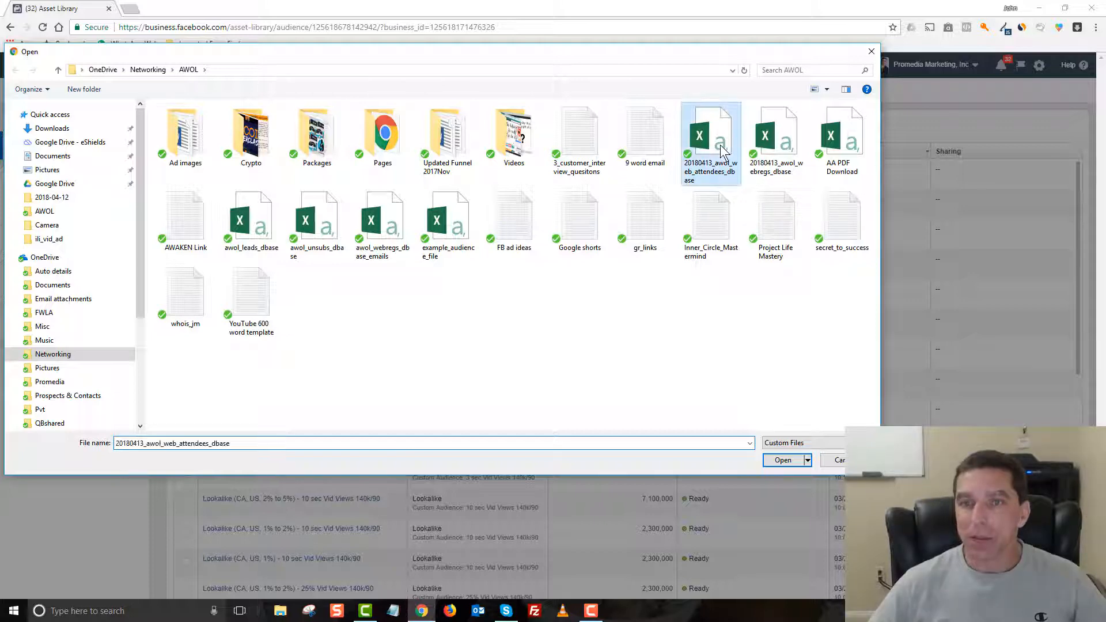
{"action": "left_click", "coordinate": [783, 461]}
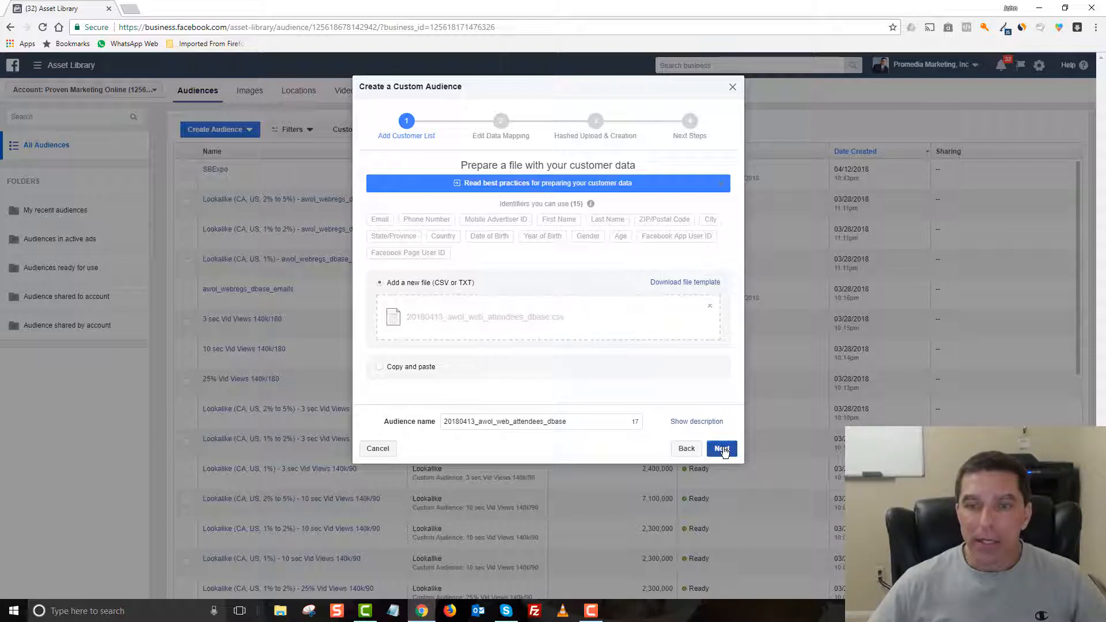
{"action": "left_click", "coordinate": [723, 450]}
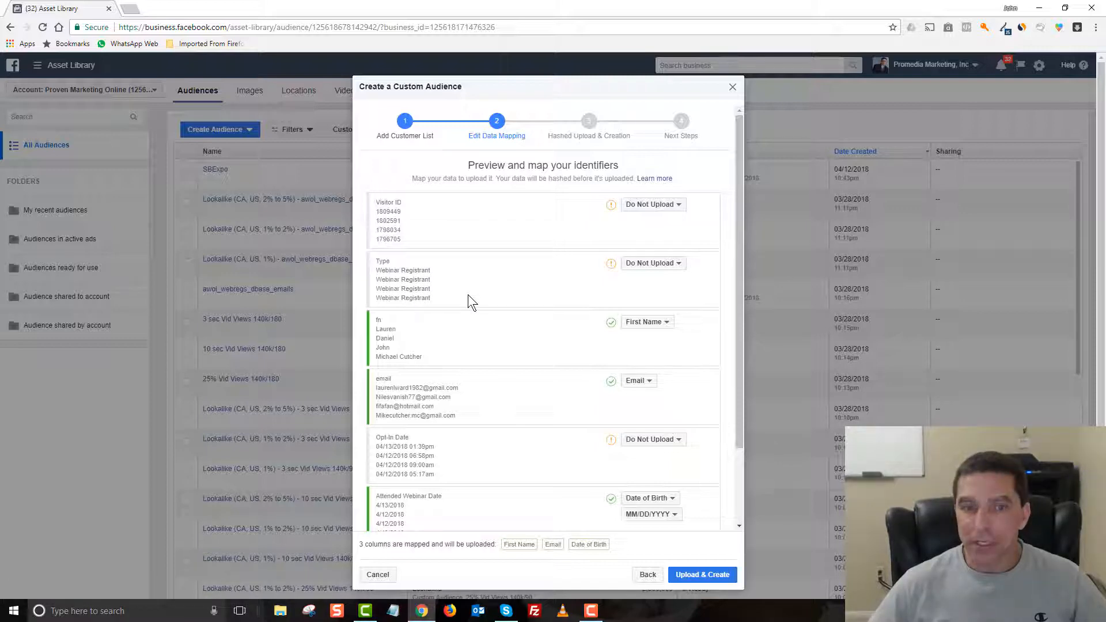
Step: Review the identifier mapping of the customer file, then upload the data and finish creating the custom audience
{"action": "scroll", "coordinate": [468, 295], "scroll_direction": "down", "scroll_amount": 1}
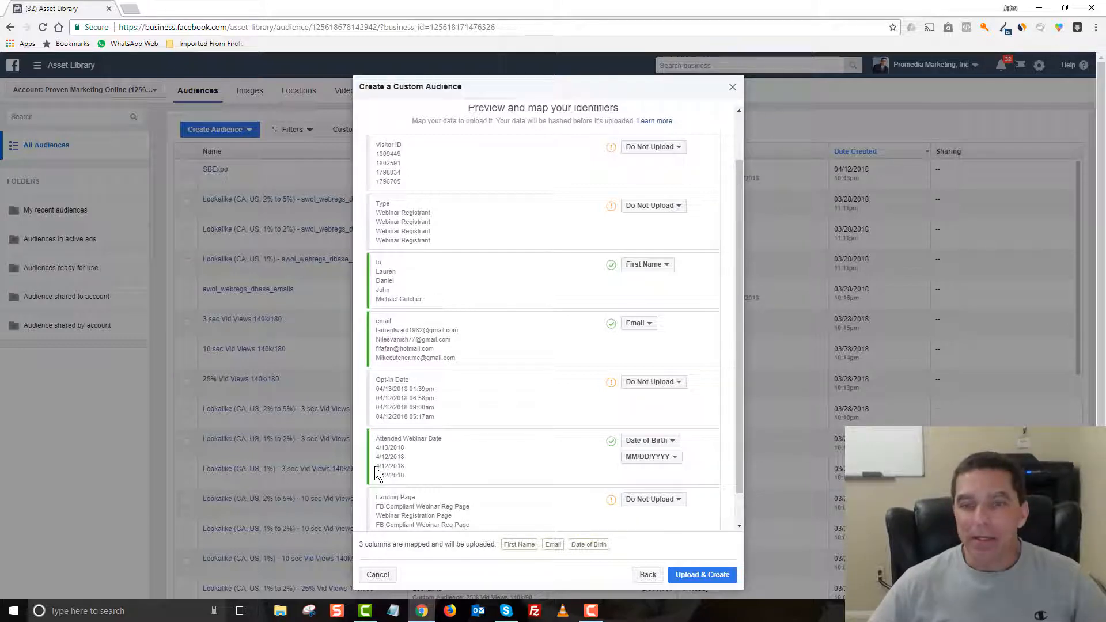
{"action": "left_click", "coordinate": [673, 447]}
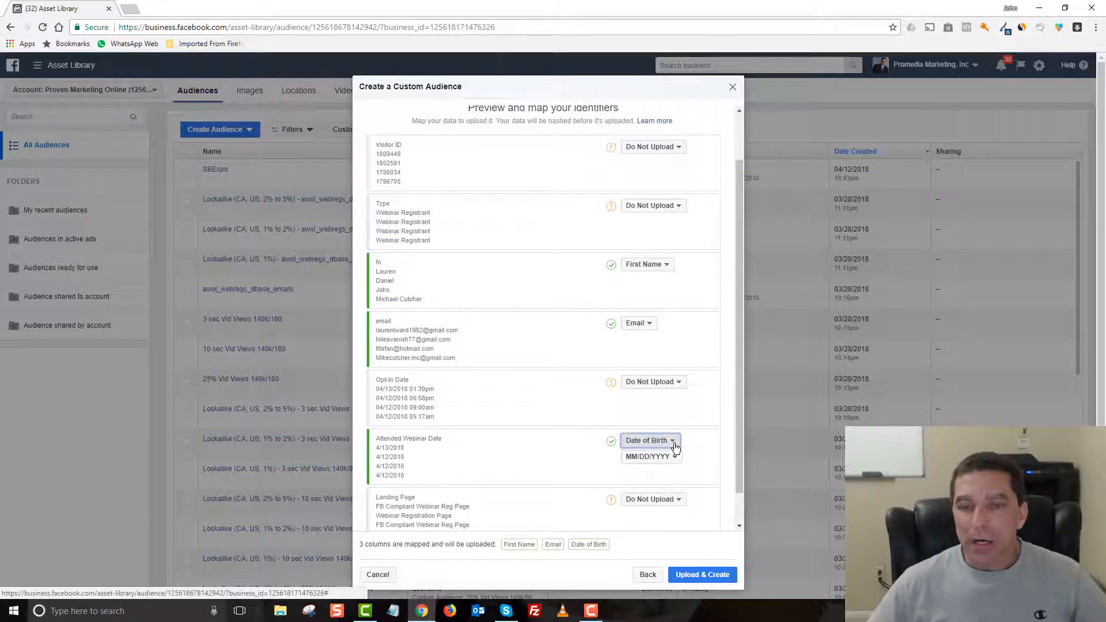
{"action": "left_click", "coordinate": [583, 459]}
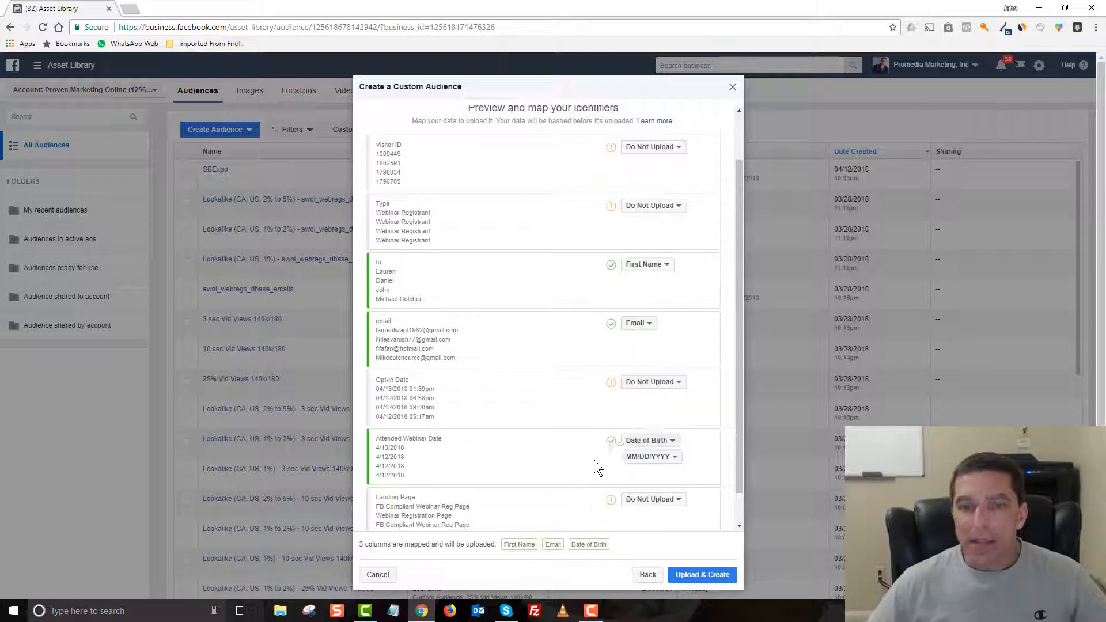
{"action": "mouse_move", "coordinate": [609, 444]}
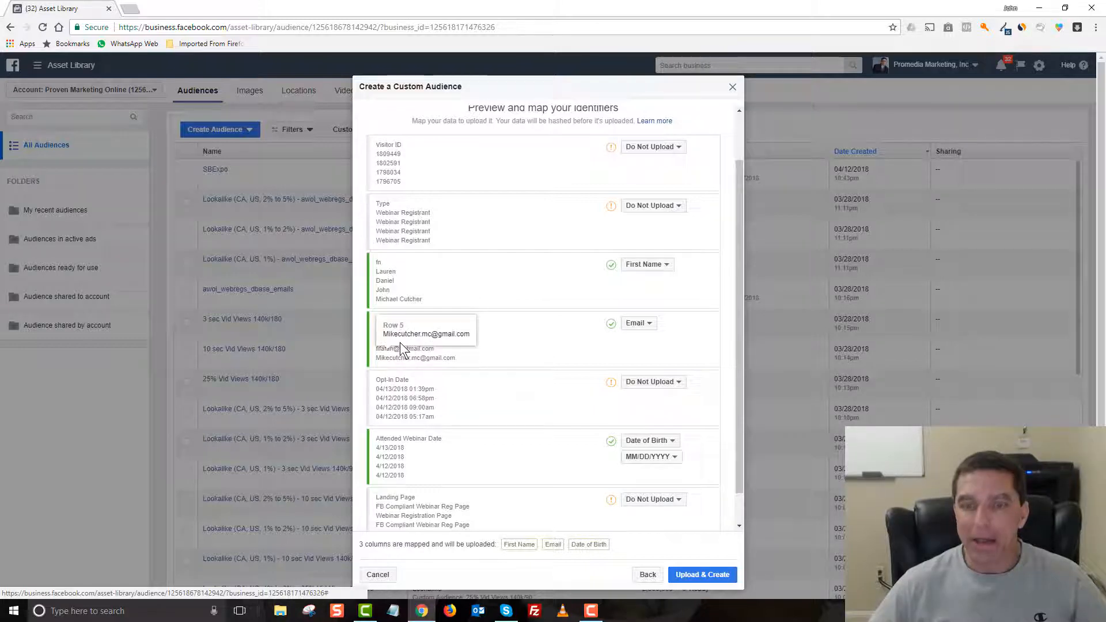
{"action": "scroll", "coordinate": [527, 377], "scroll_direction": "down", "scroll_amount": 1}
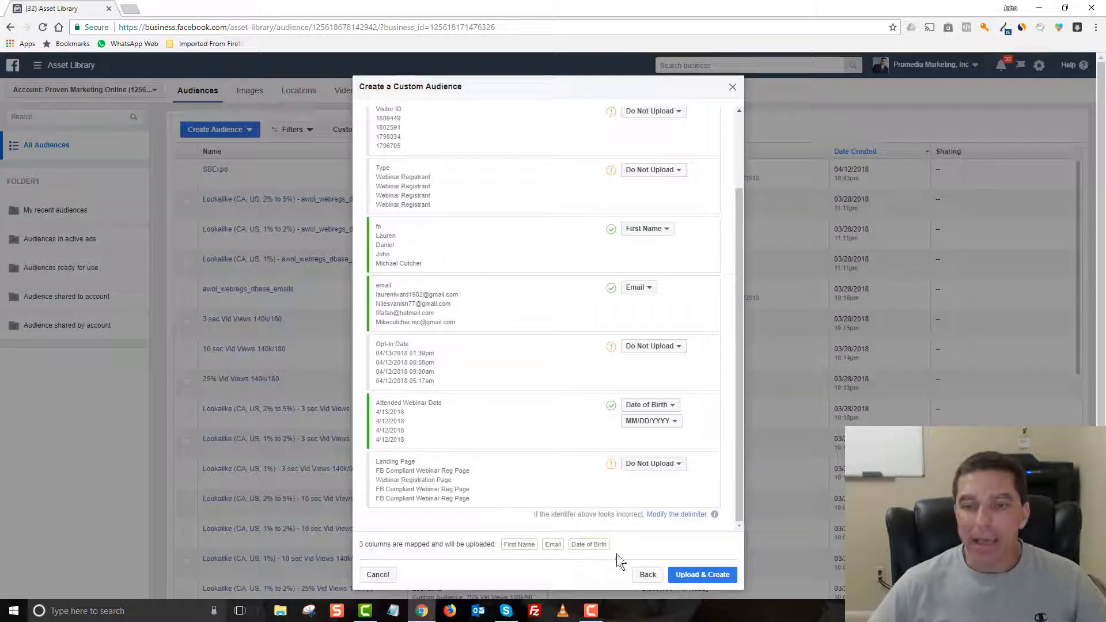
{"action": "left_click", "coordinate": [698, 579]}
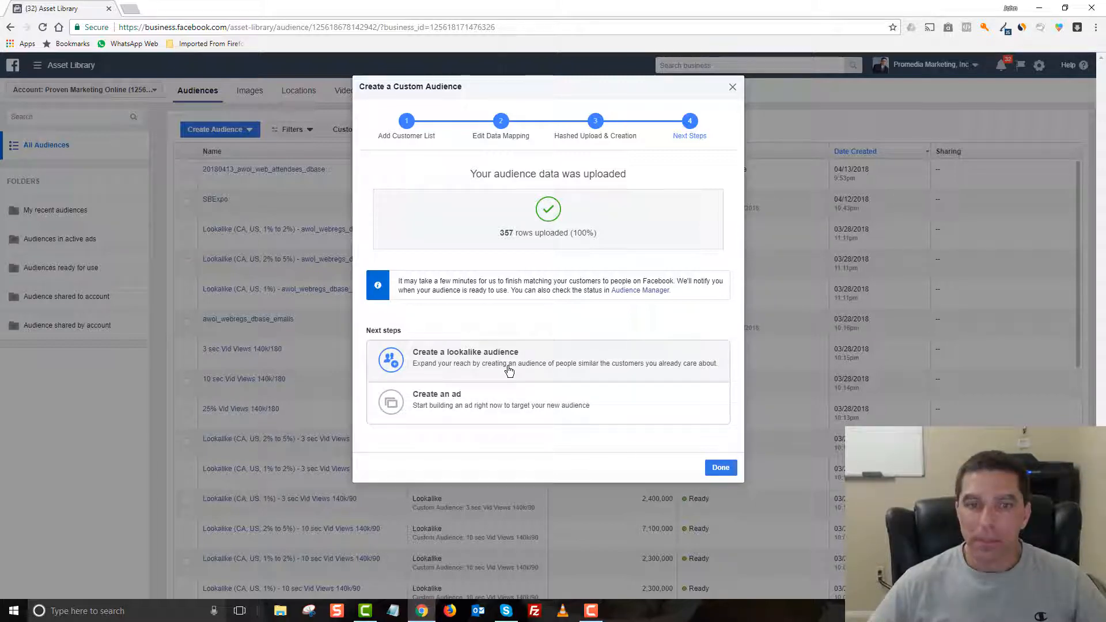
{"action": "left_click", "coordinate": [719, 467]}
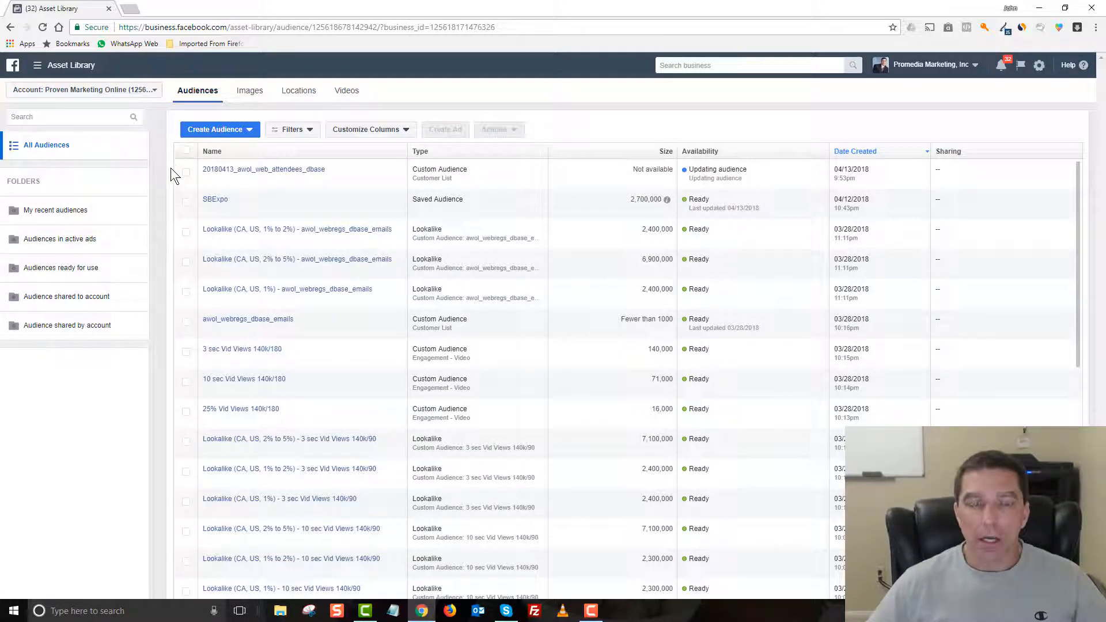
Step: Start a lookalike audience with 20180413_awol_web_attendees_dbase as its source
{"action": "mouse_move", "coordinate": [291, 175]}
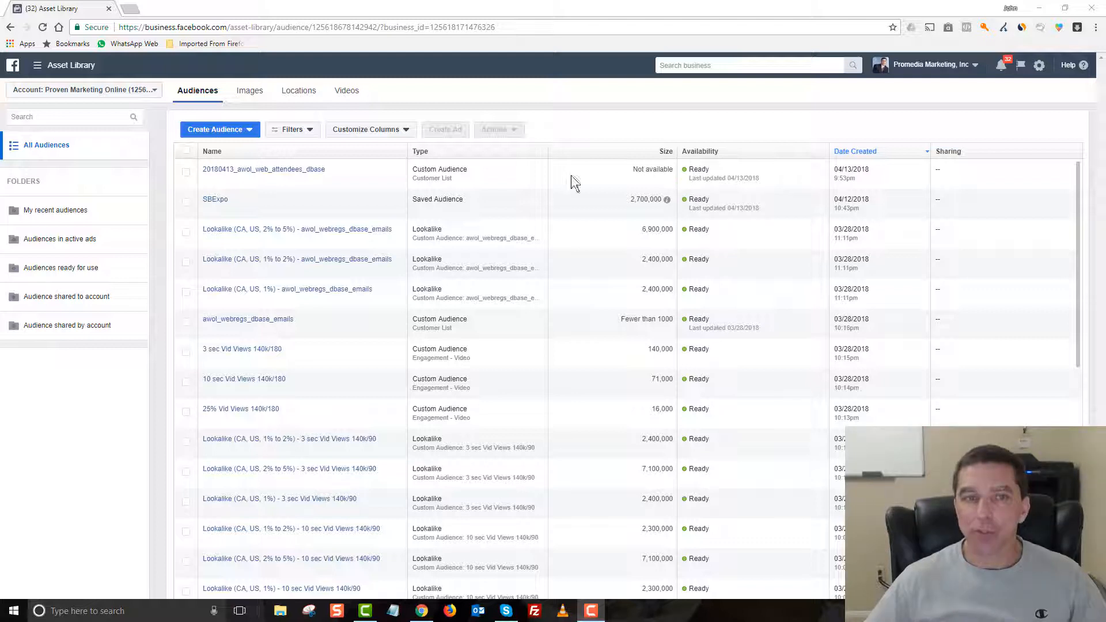
{"action": "mouse_move", "coordinate": [303, 177]}
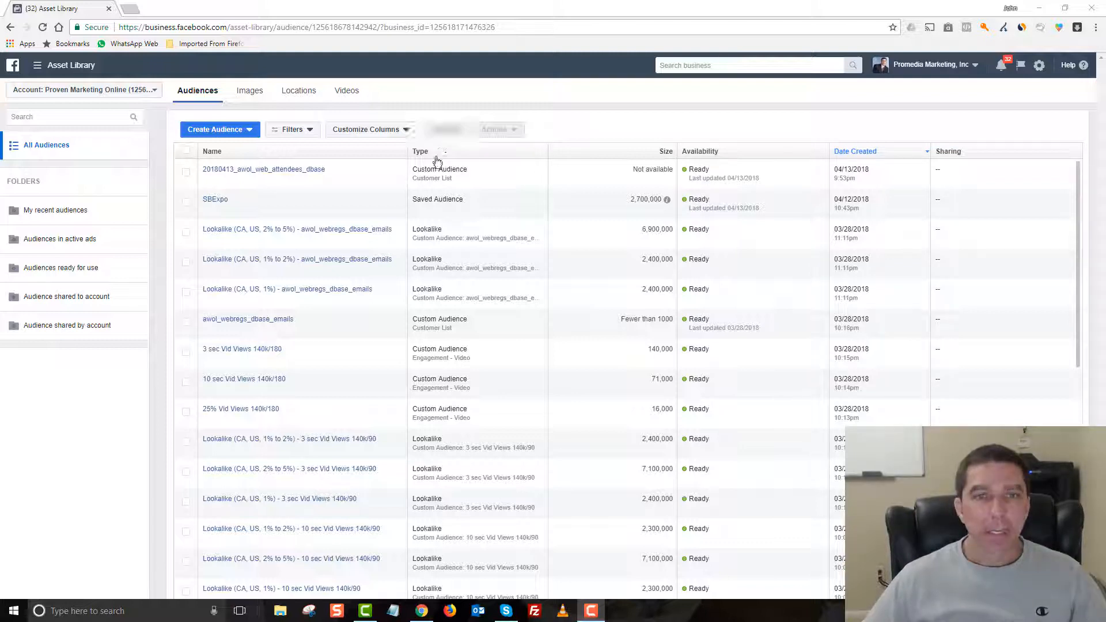
{"action": "left_click", "coordinate": [186, 172]}
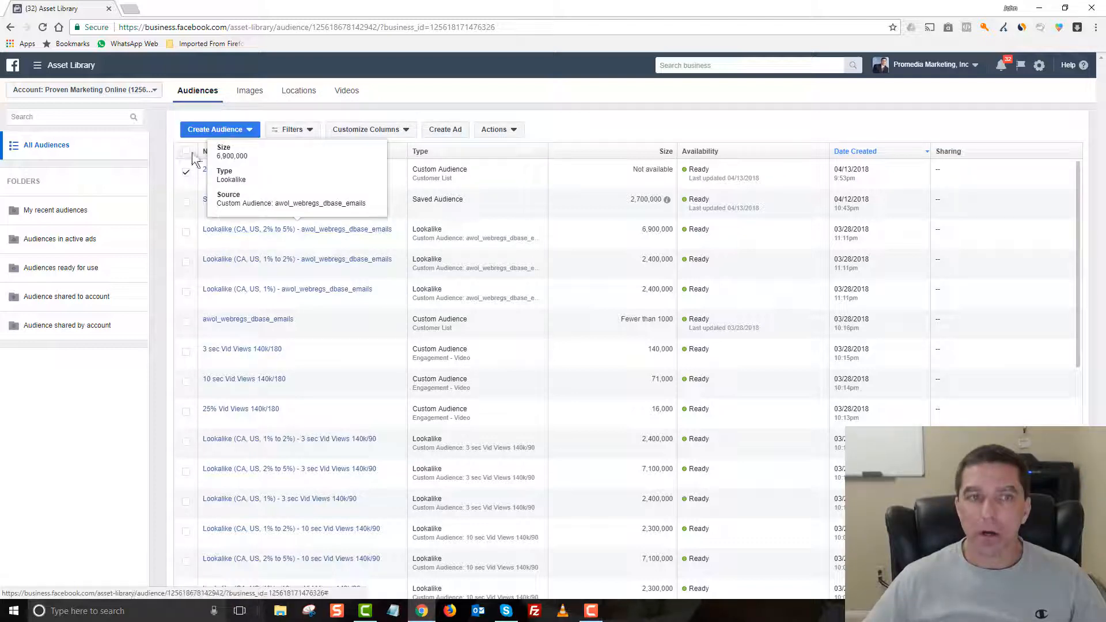
{"action": "left_click", "coordinate": [248, 131]}
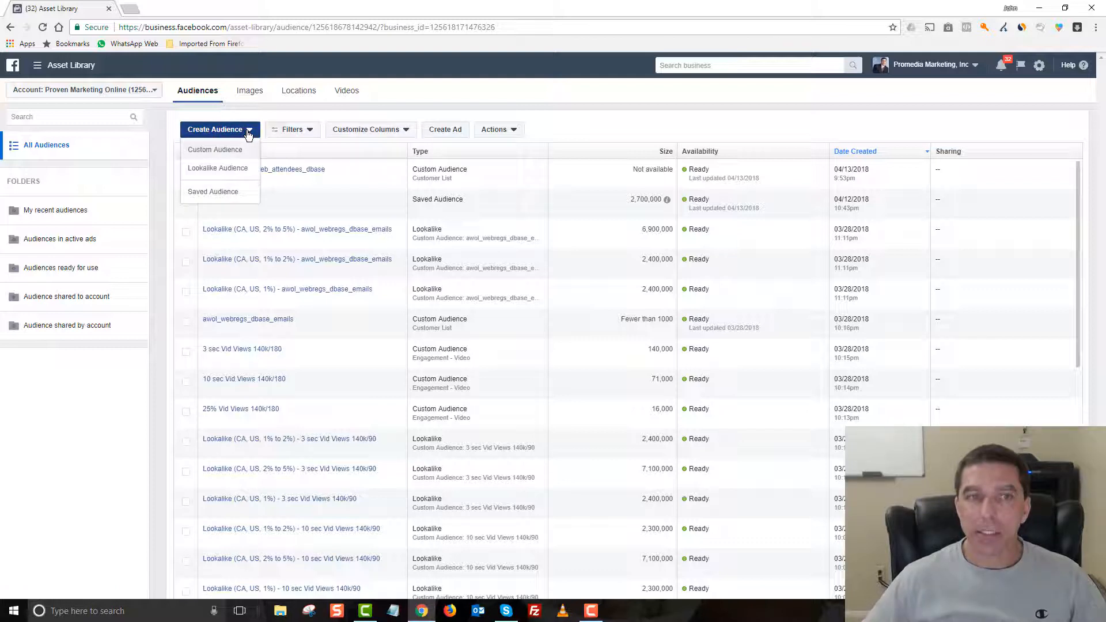
{"action": "left_click", "coordinate": [206, 171]}
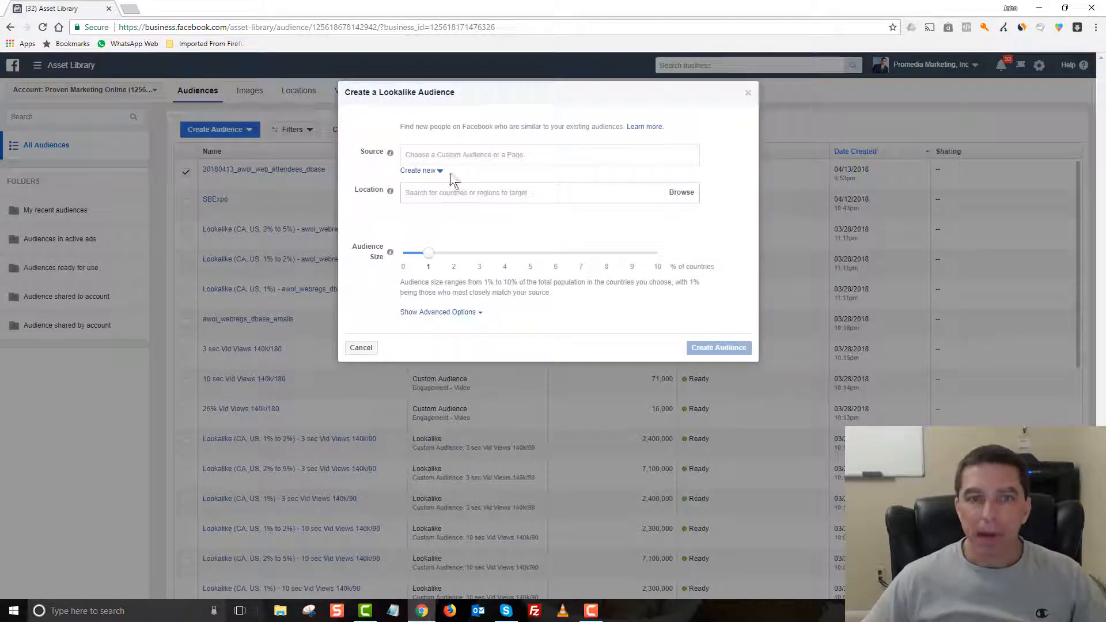
{"action": "left_click", "coordinate": [433, 153]}
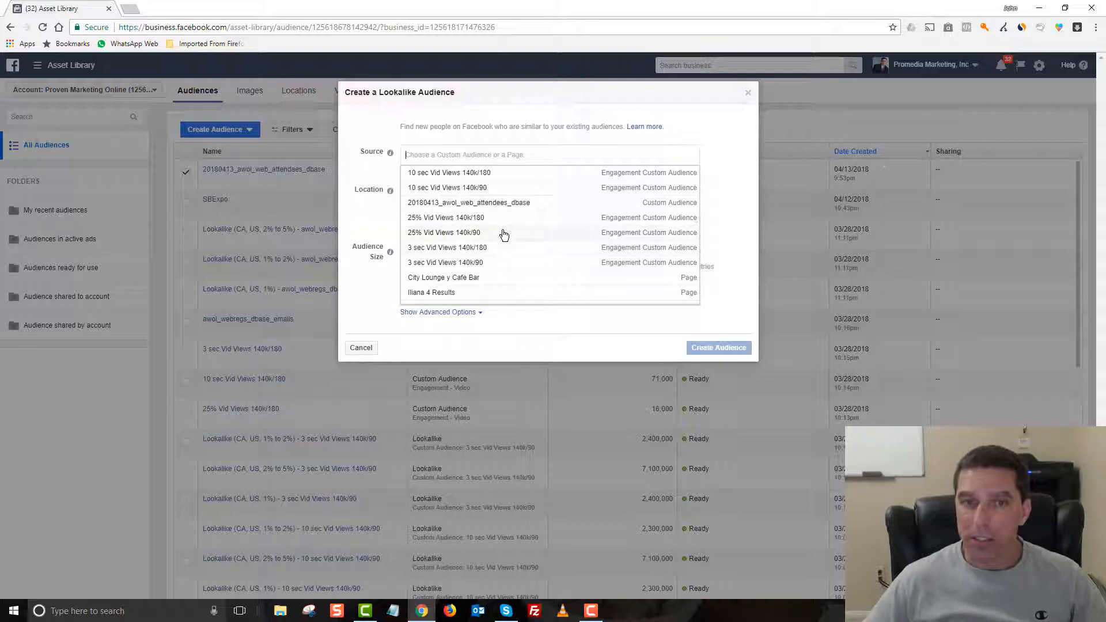
{"action": "scroll", "coordinate": [503, 233], "scroll_direction": "down", "scroll_amount": 2}
{"action": "scroll", "coordinate": [502, 233], "scroll_direction": "up", "scroll_amount": 3}
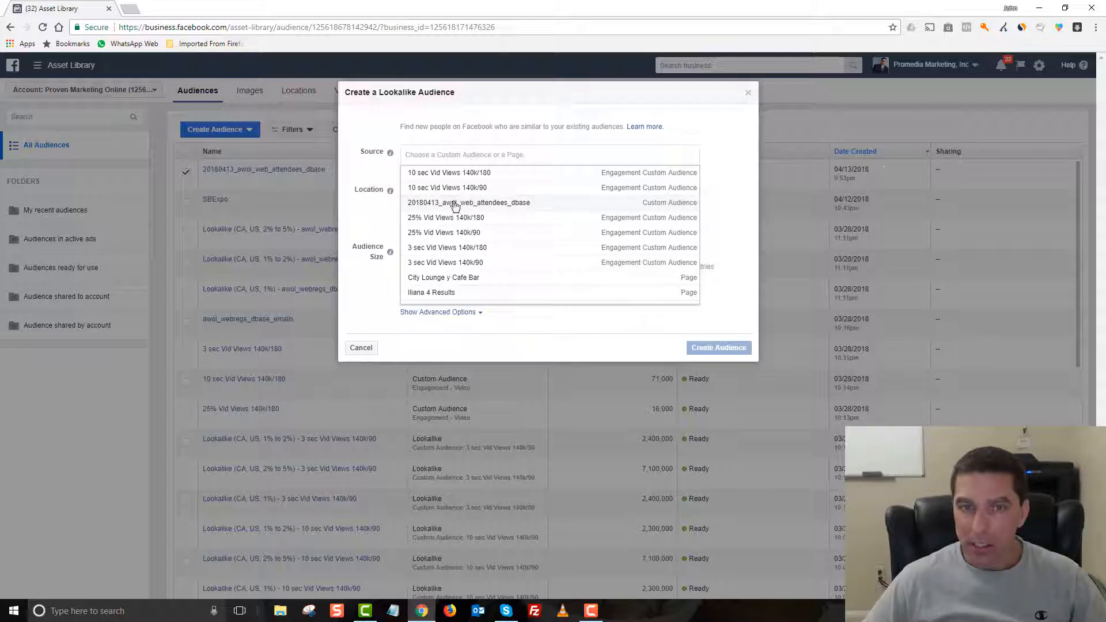
{"action": "left_click", "coordinate": [512, 205]}
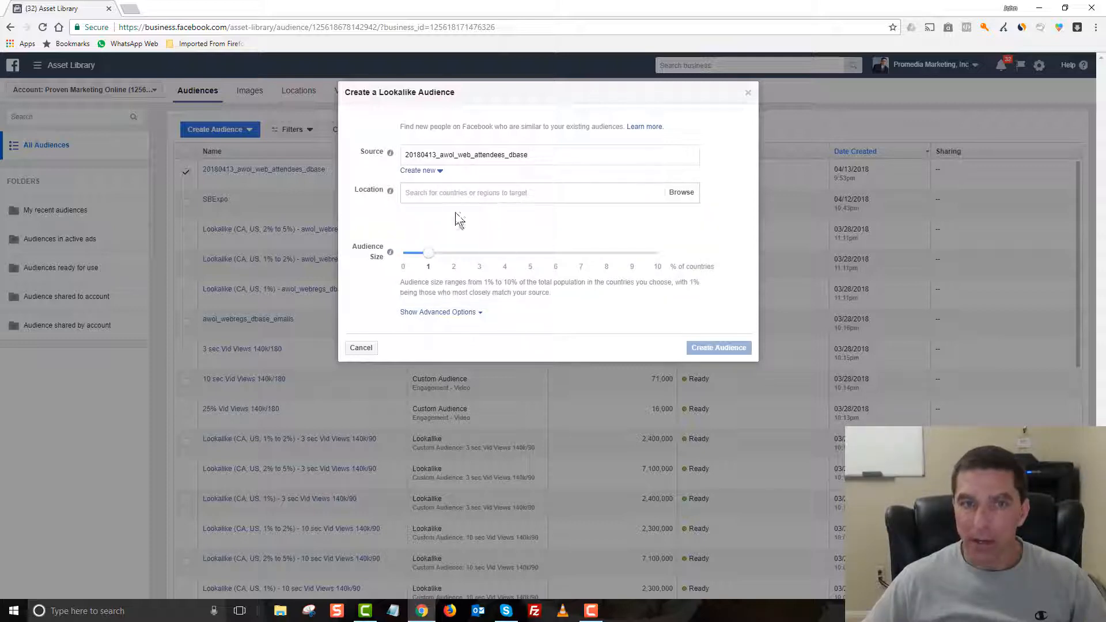
Step: Add United States and Canada as the target locations of the lookalike audience
{"action": "left_click", "coordinate": [449, 192]}
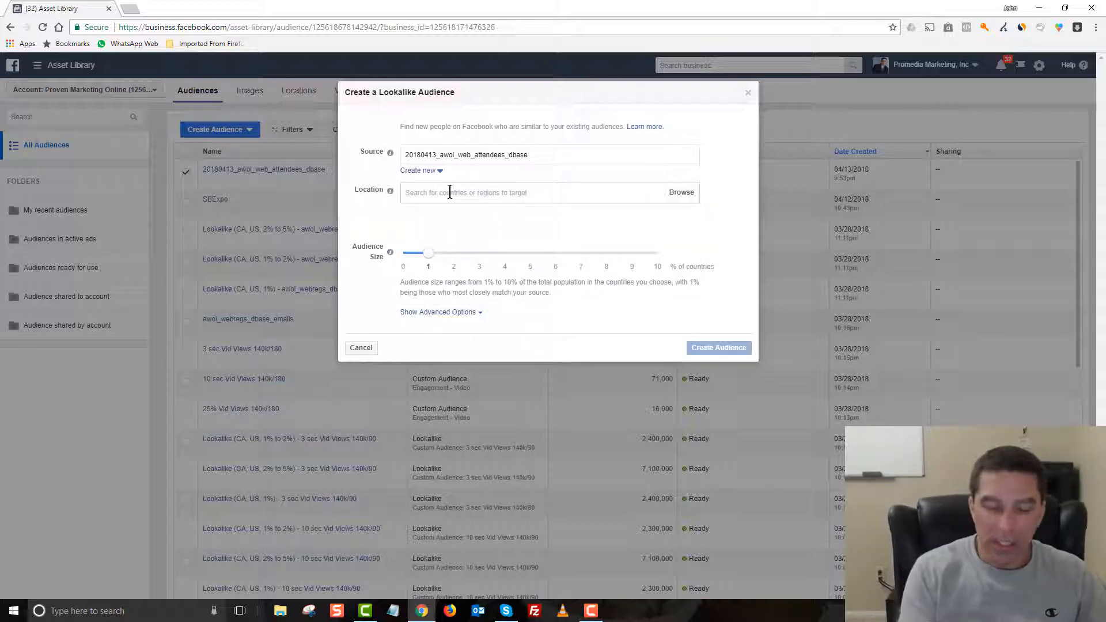
{"action": "type", "text": "unit"}
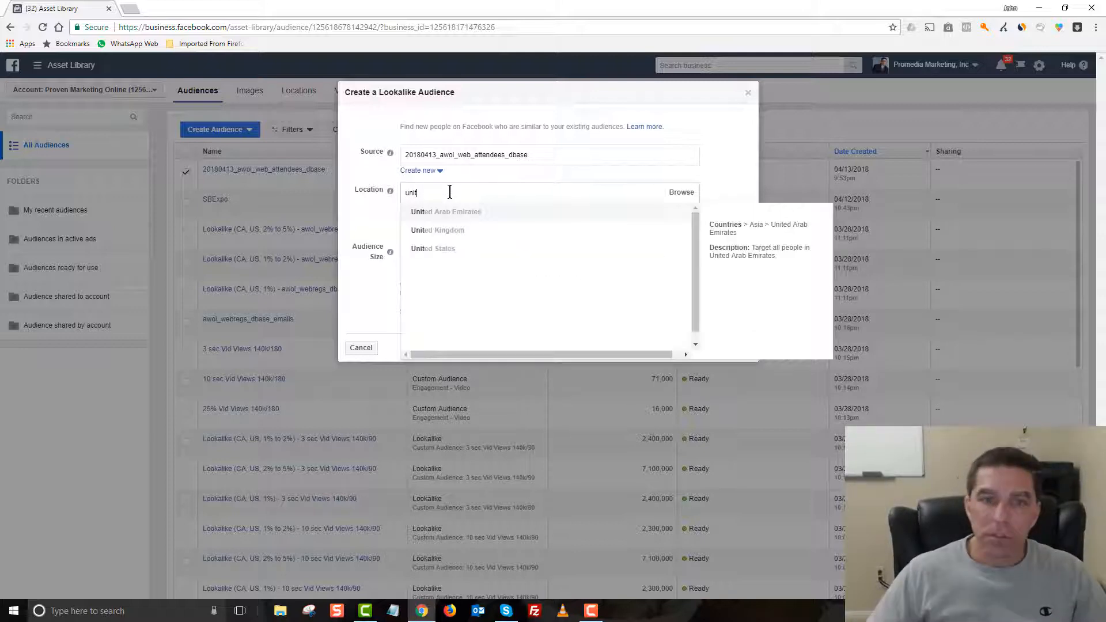
{"action": "left_click", "coordinate": [459, 248]}
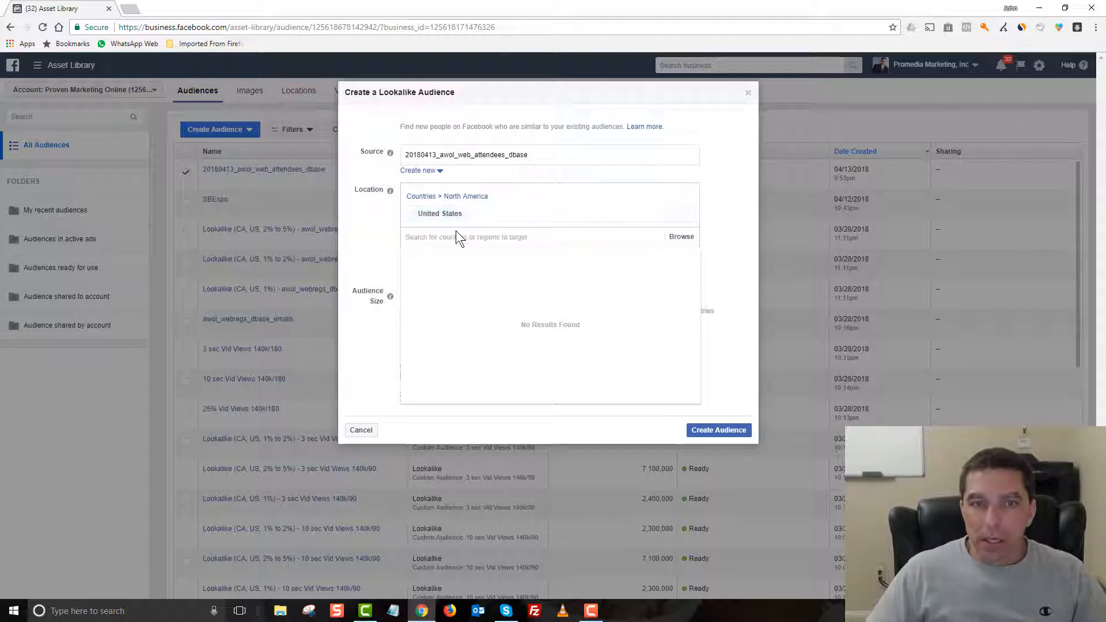
{"action": "type", "text": "canada"}
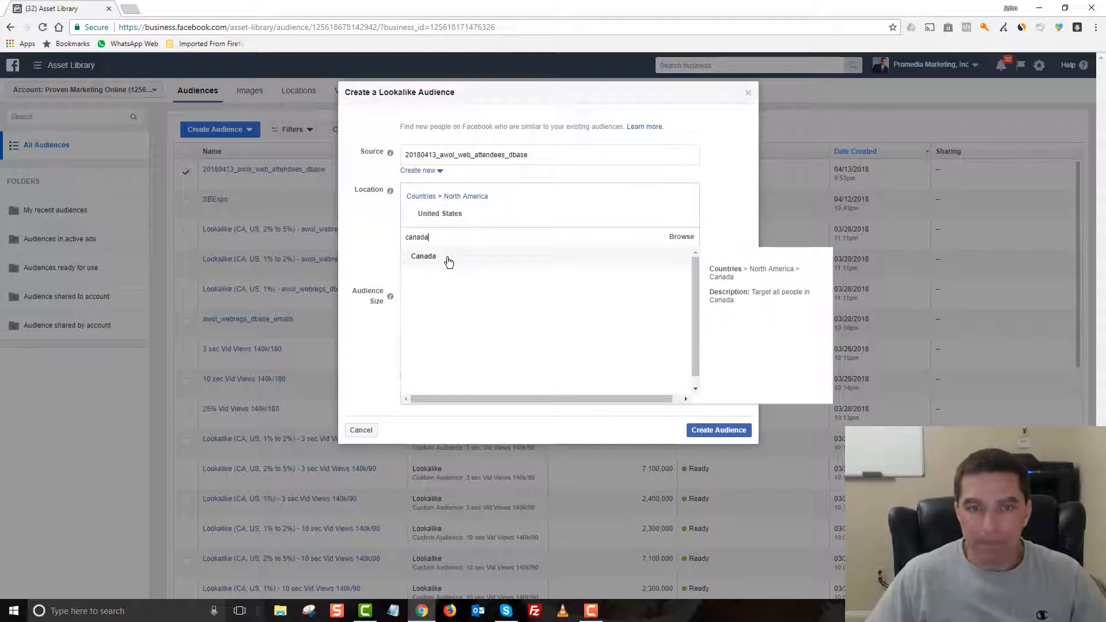
{"action": "left_click", "coordinate": [455, 257]}
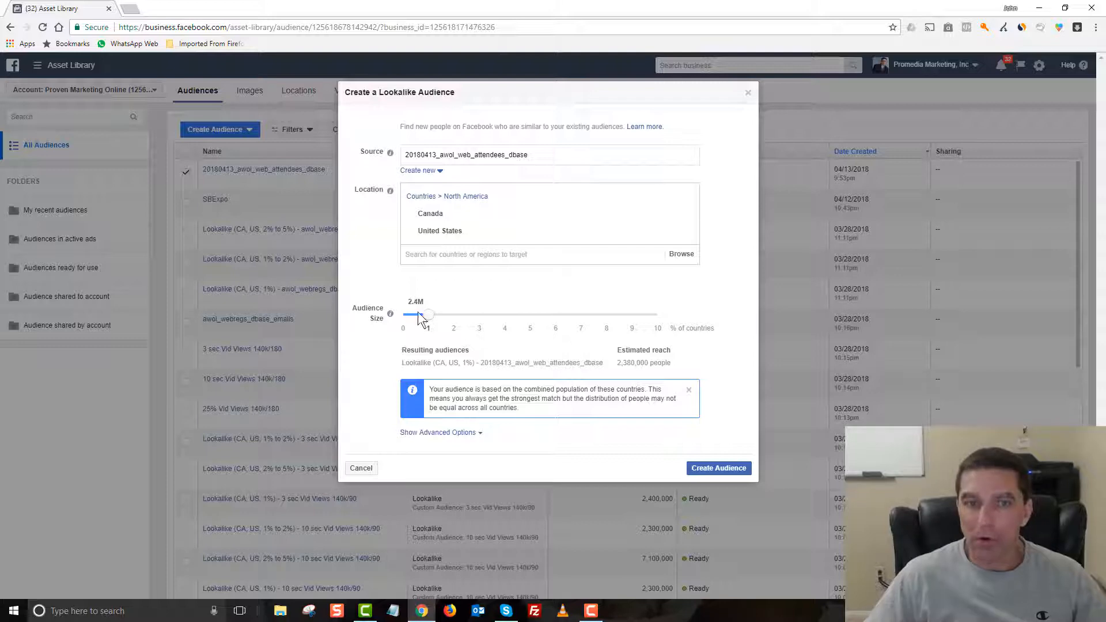
Step: Set the lookalike audience size to 3% of the countries' population and create the audience
{"action": "left_click", "coordinate": [455, 316]}
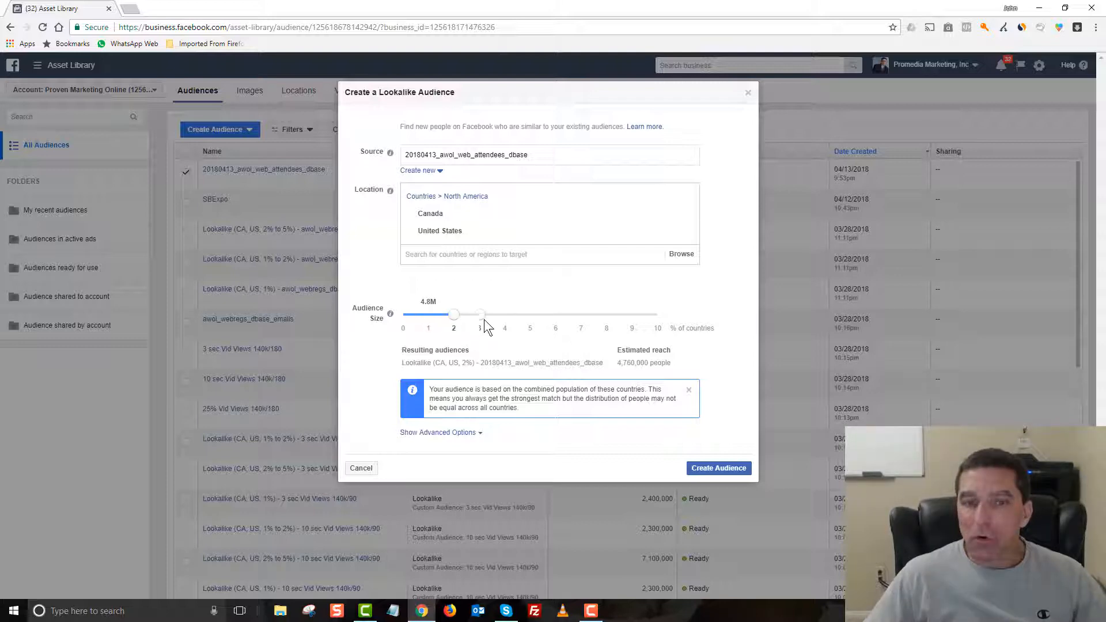
{"action": "left_click", "coordinate": [485, 319]}
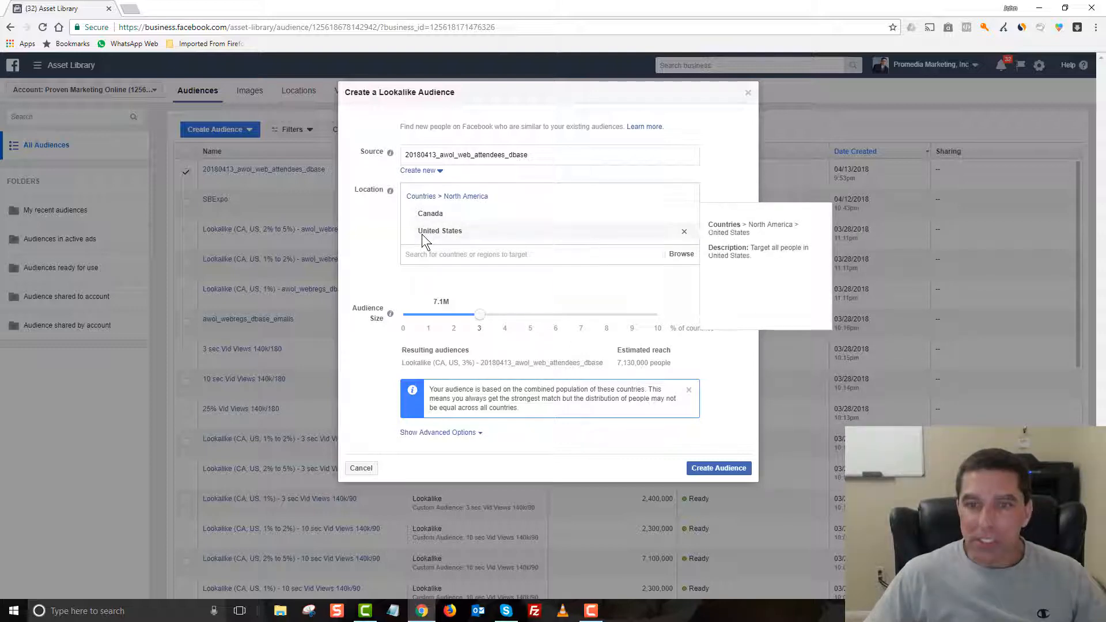
{"action": "left_click", "coordinate": [464, 316]}
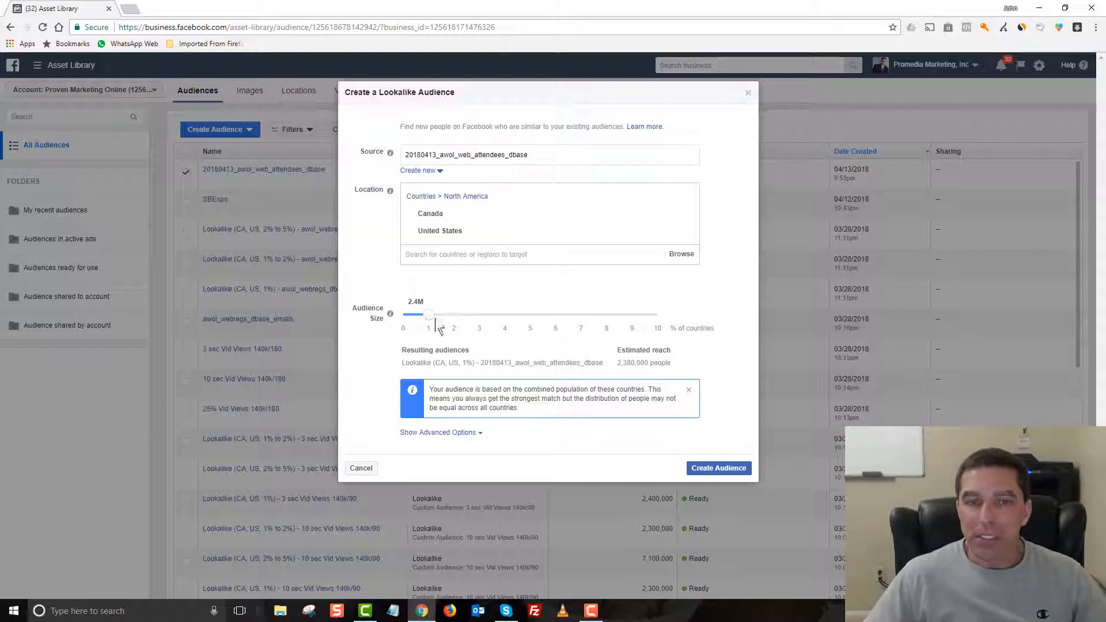
{"action": "left_click_drag", "start_coordinate": [437, 327], "coordinate": [482, 322]}
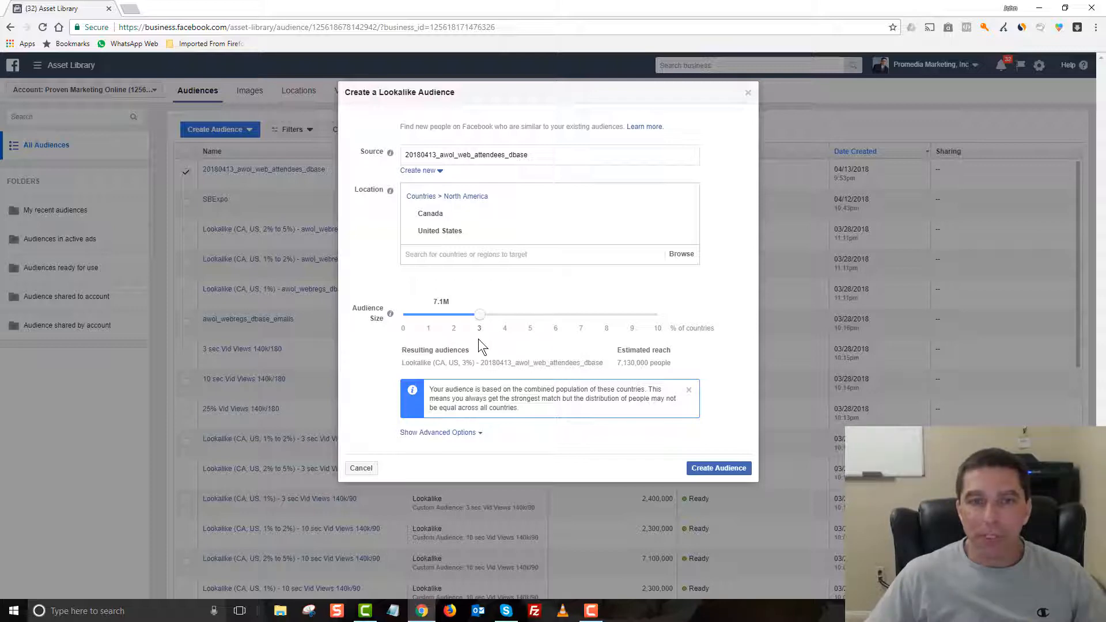
{"action": "left_click", "coordinate": [724, 468]}
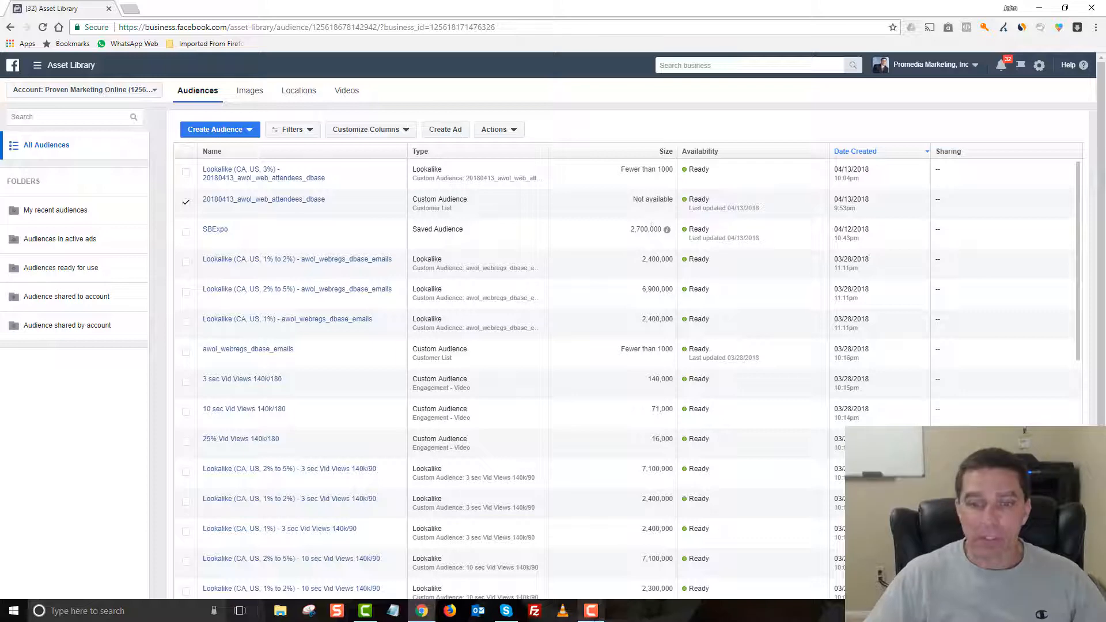
{"action": "mouse_move", "coordinate": [593, 613]}
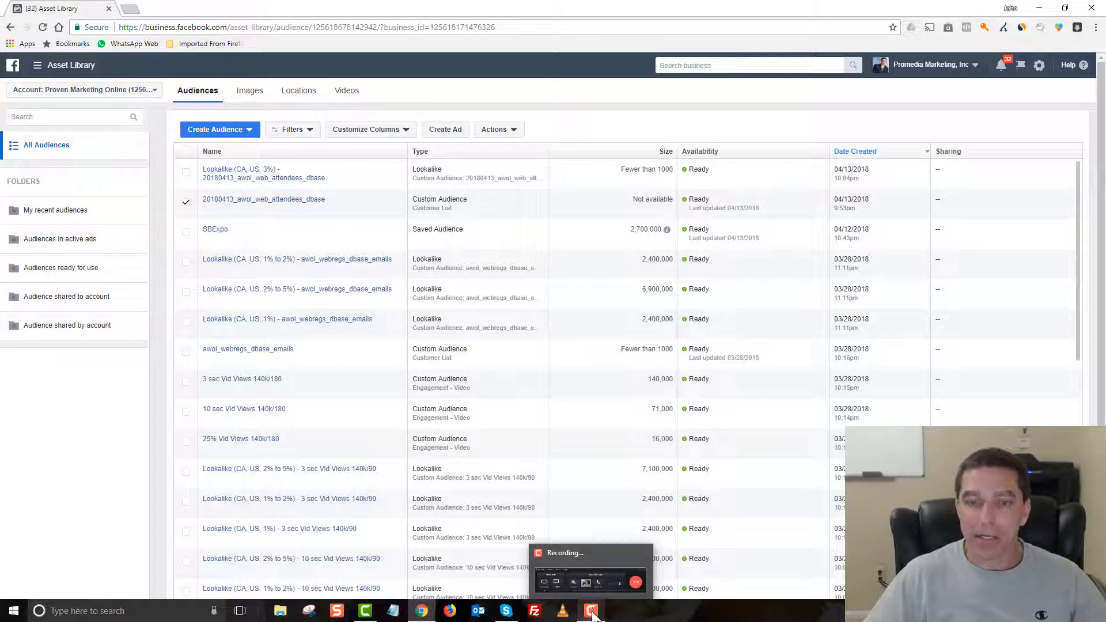
{"action": "left_click", "coordinate": [593, 613]}
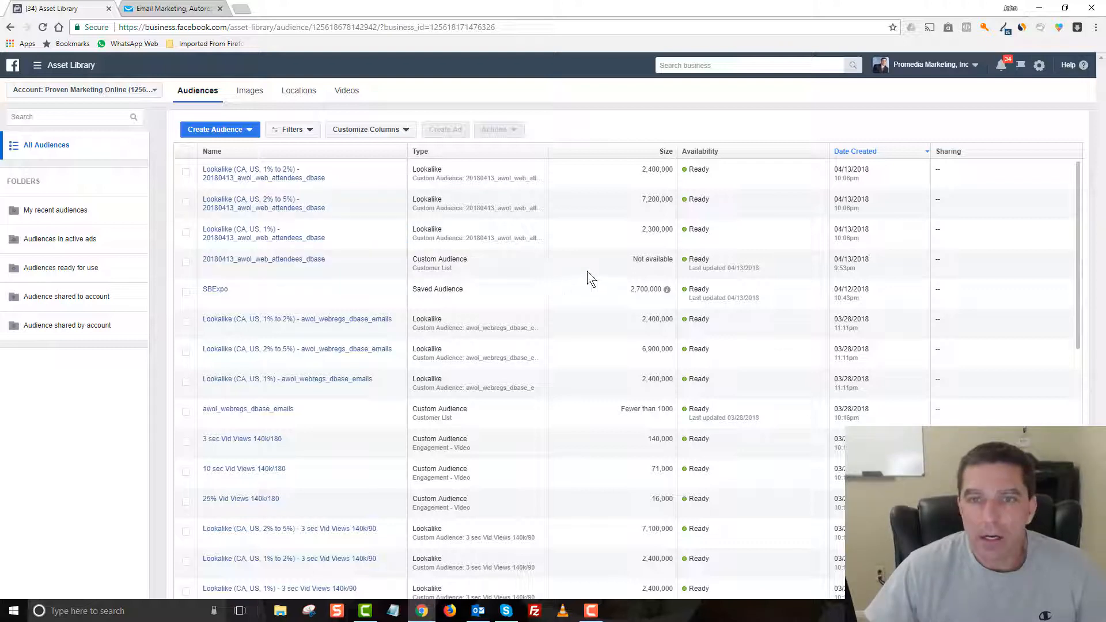
Step: Select the 1%, 1% to 2% and 2% to 5% lookalike audiences based on 20180413_awol_web_attendees_dbase
{"action": "left_click", "coordinate": [185, 173]}
{"action": "left_click", "coordinate": [185, 202]}
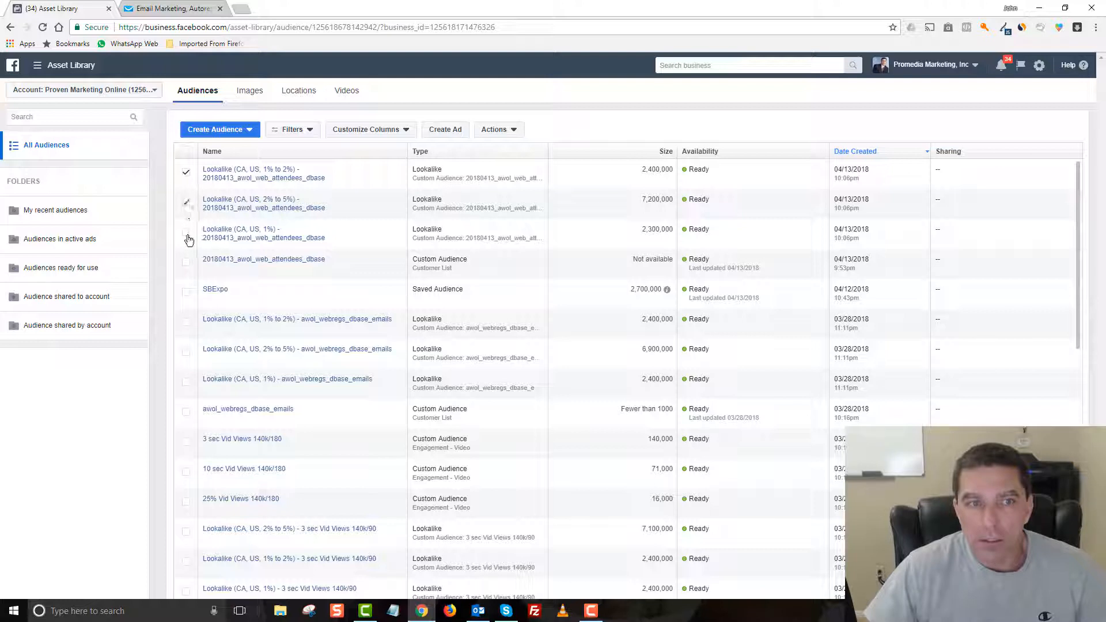
{"action": "left_click", "coordinate": [185, 237]}
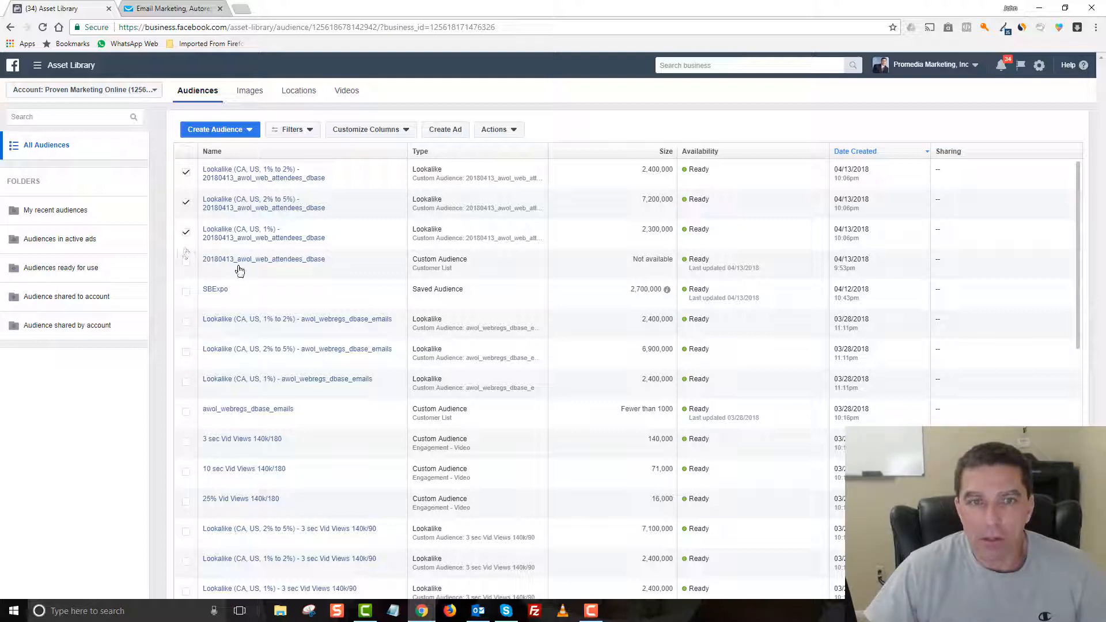